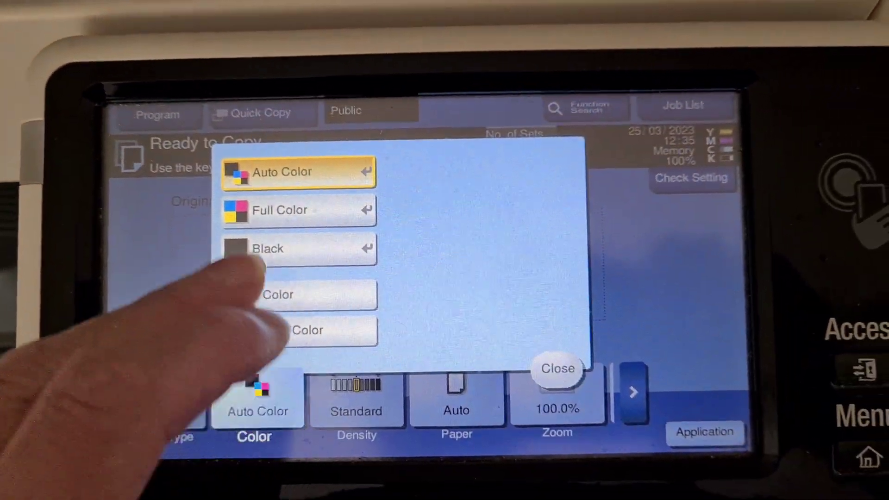
Step: Set the copy to Full Color with density at the lightest level, -4
click(292, 210)
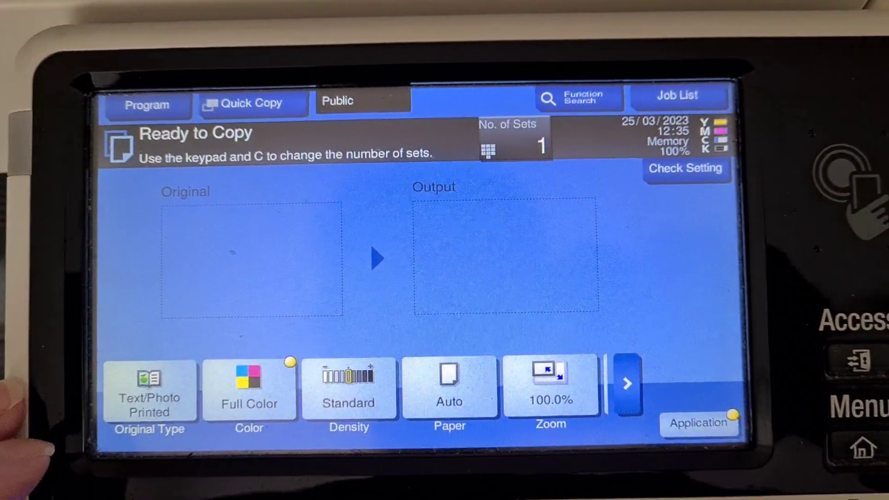
click(326, 393)
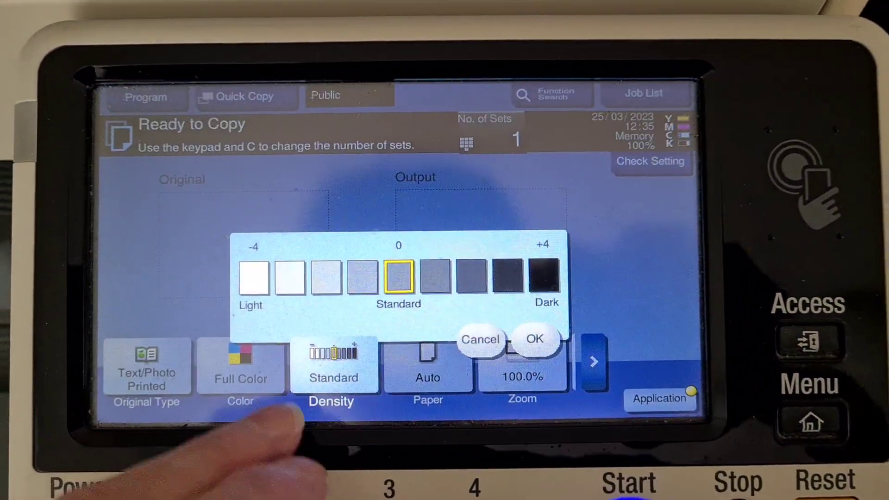
click(223, 271)
click(511, 334)
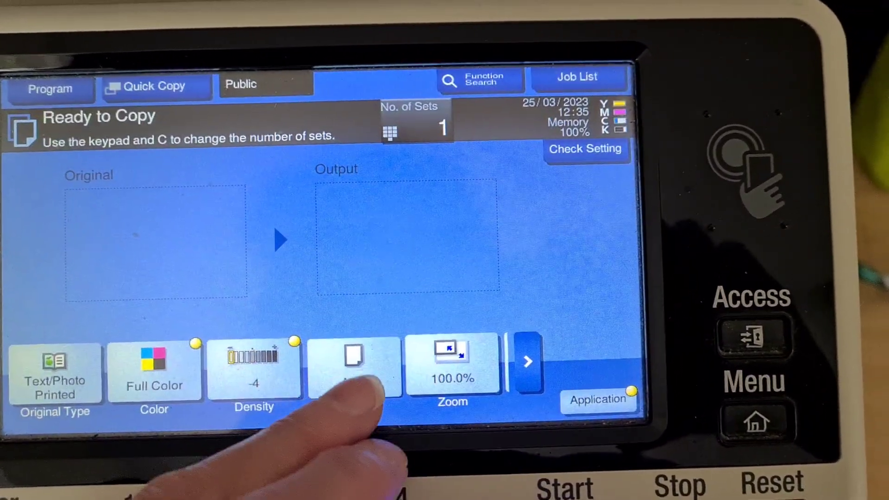
Step: Choose tray 1 A4 paper and keep zoom at 100%
click(399, 365)
click(306, 173)
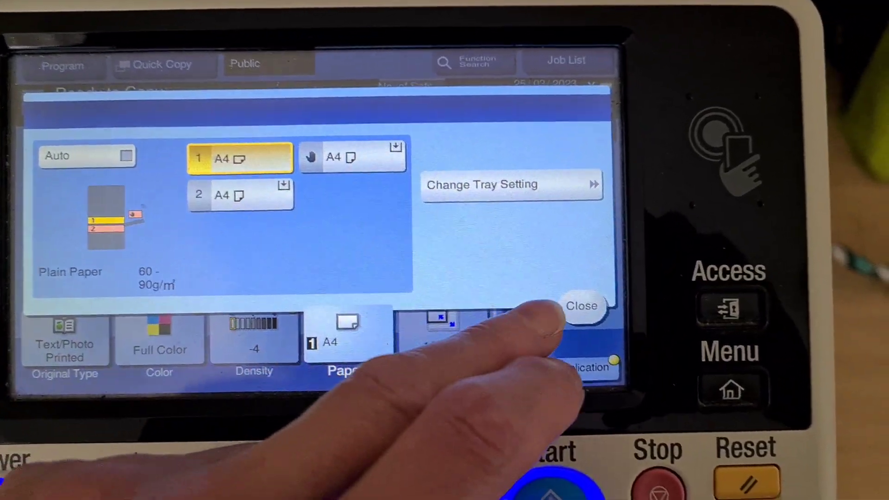
click(637, 314)
click(434, 358)
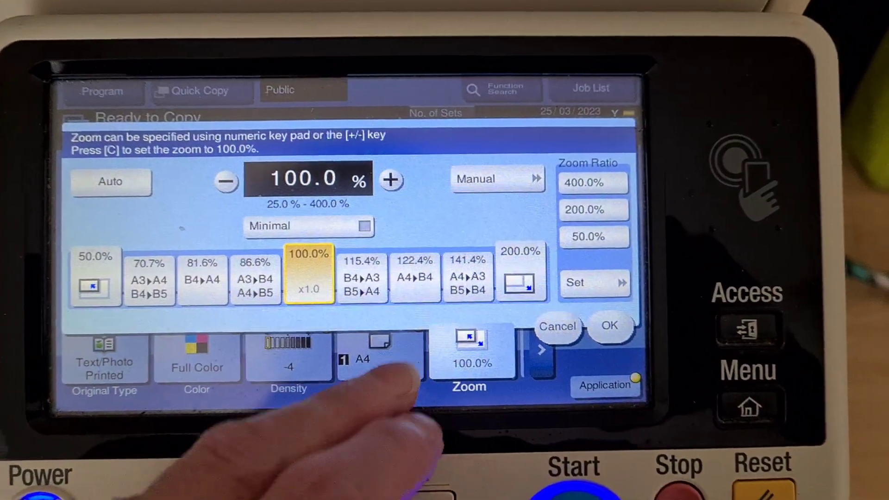
click(581, 339)
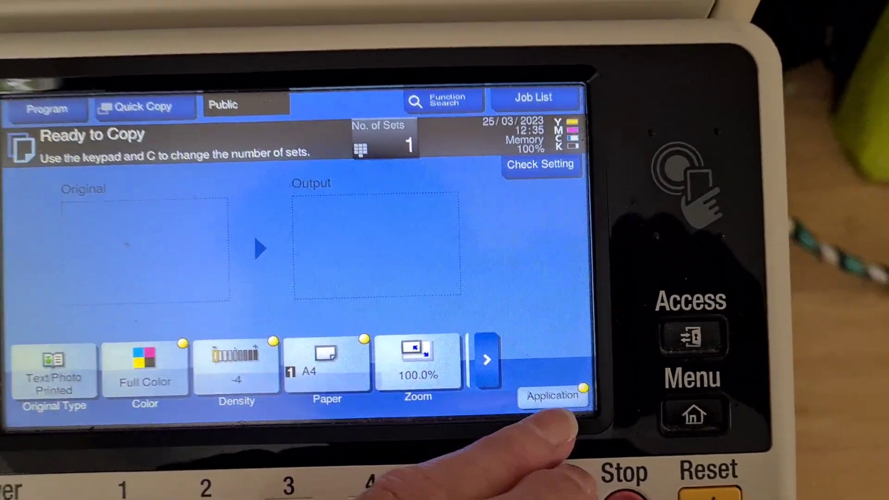
Step: Turn on Color Adjust under Edit Color in the Application functions
click(557, 393)
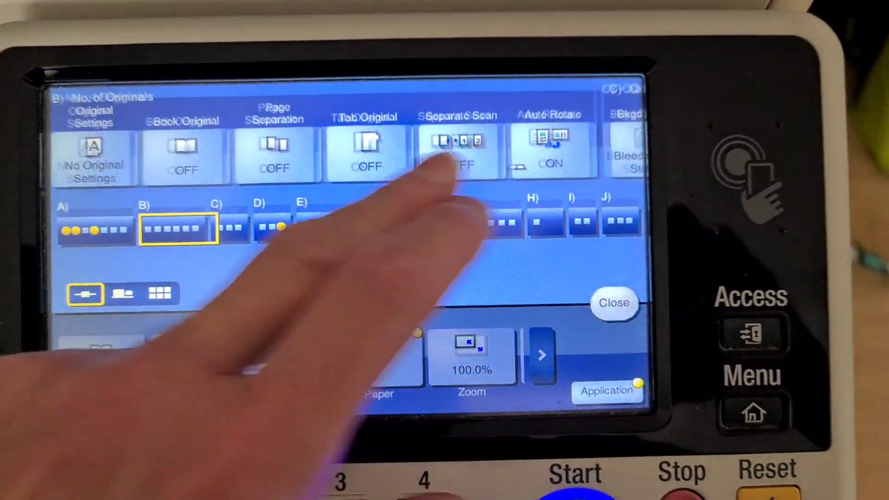
click(240, 235)
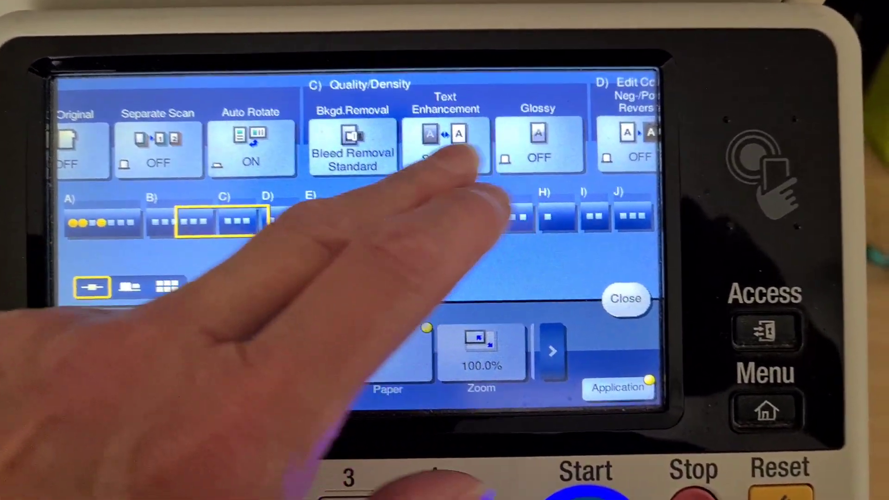
drag(458, 163, 184, 170)
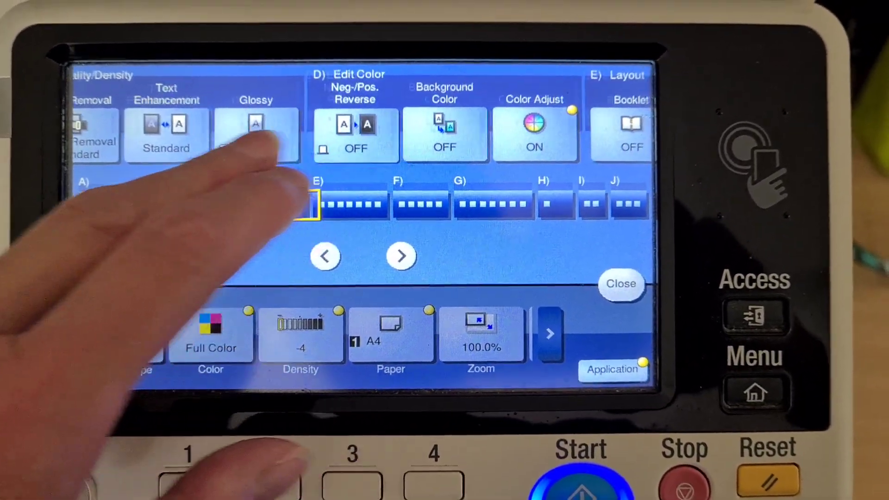
drag(240, 177, 174, 154)
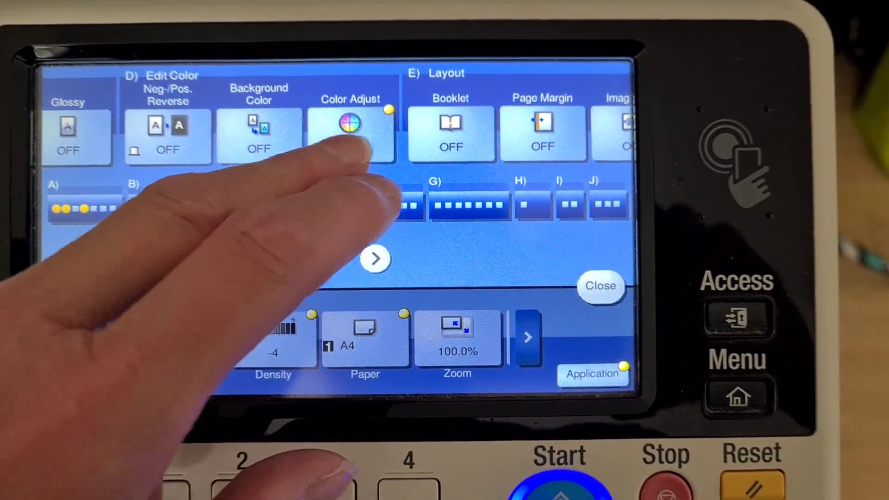
click(350, 136)
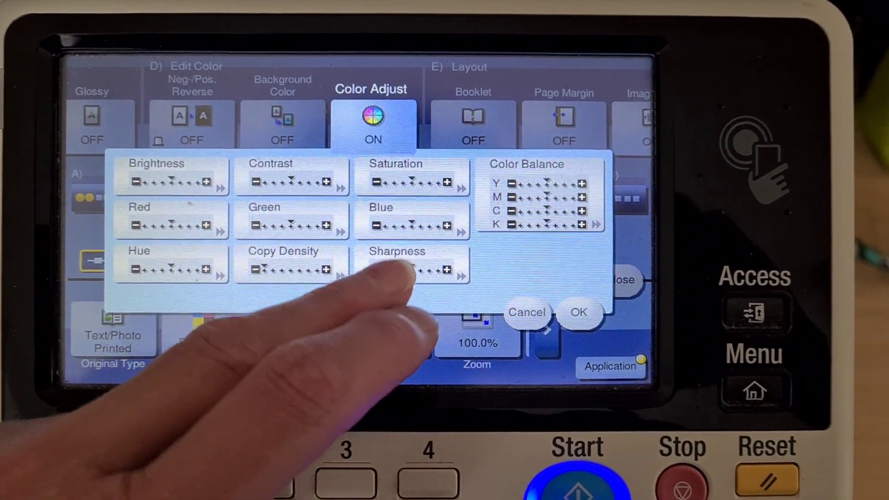
Step: Raise sharpness to +3 and leave saturation unchanged
click(417, 271)
click(372, 252)
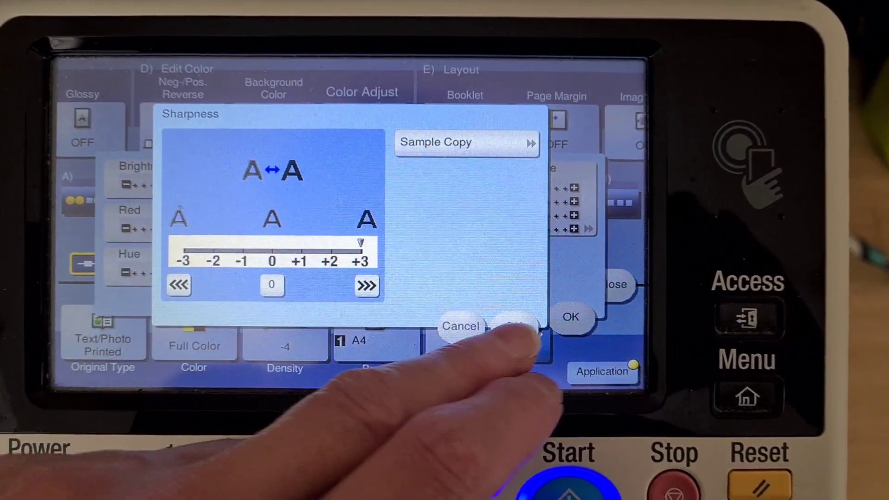
click(523, 320)
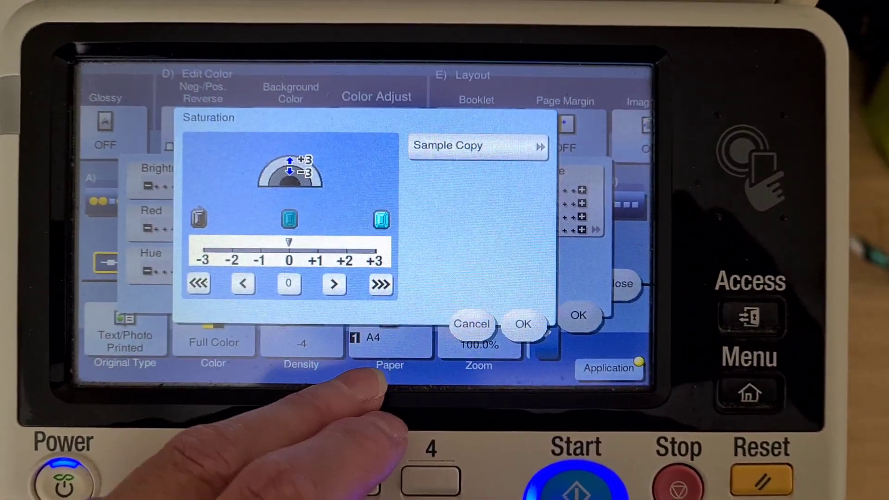
click(516, 324)
Step: Set Yellow, Magenta, Cyan and Black colour balance to +3 each, then confirm
click(514, 208)
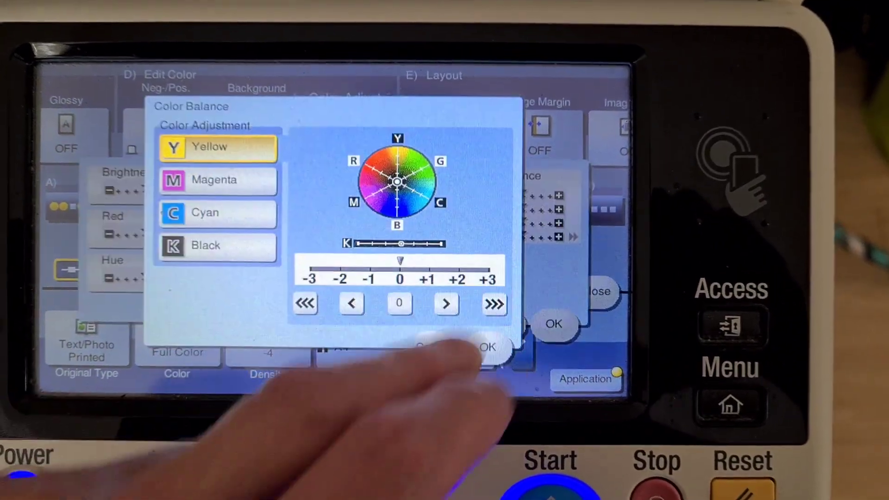
click(516, 272)
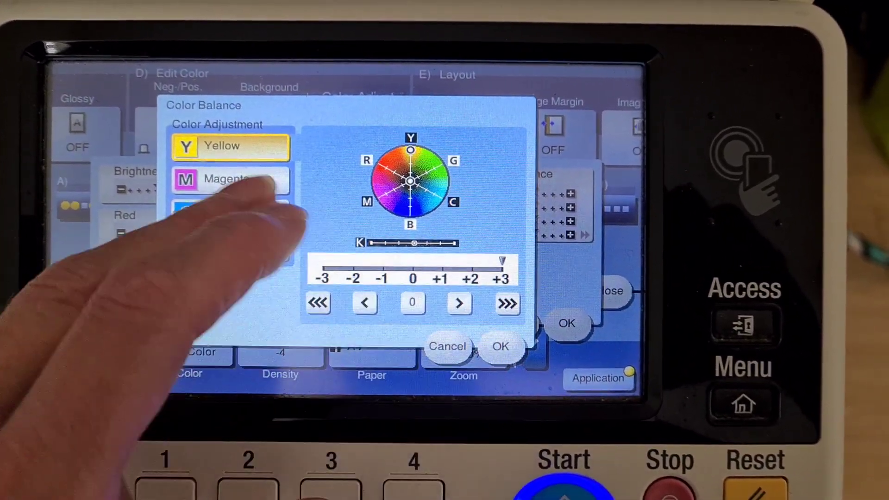
click(250, 180)
click(516, 272)
click(215, 205)
click(487, 273)
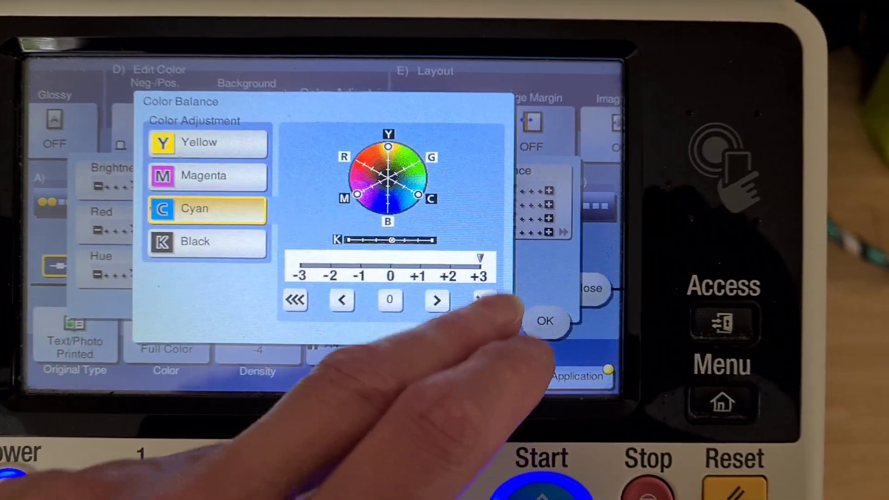
click(250, 264)
click(522, 285)
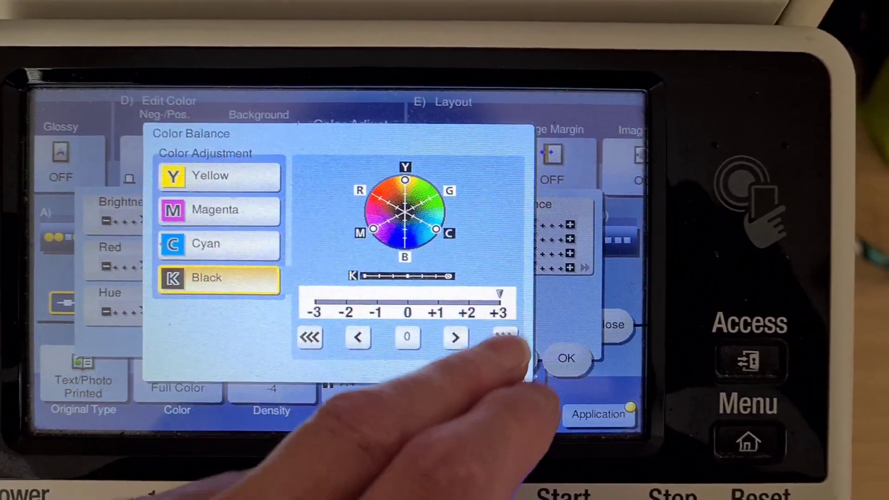
click(521, 366)
click(549, 358)
click(596, 323)
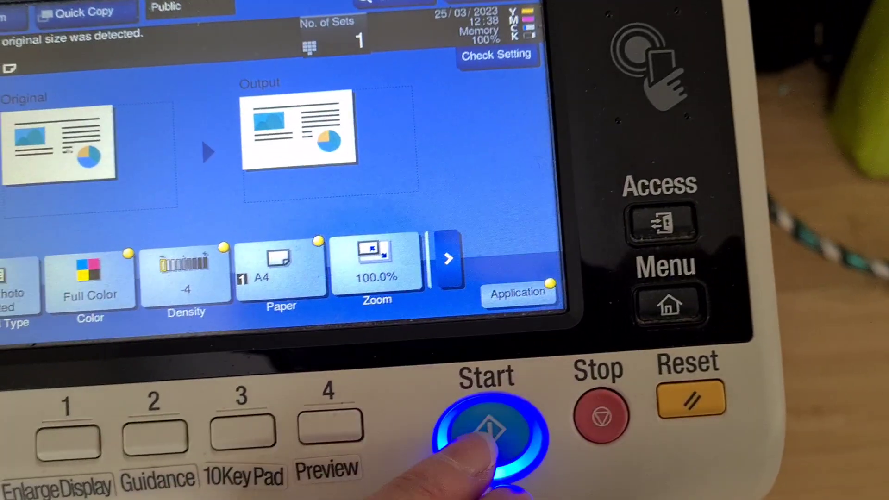
Step: Scan one original and send copy job 9475 to print
click(487, 435)
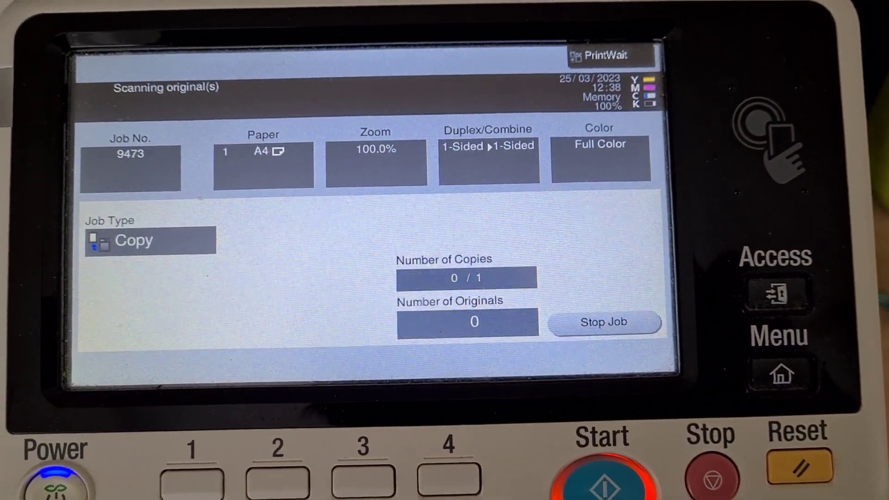
click(253, 317)
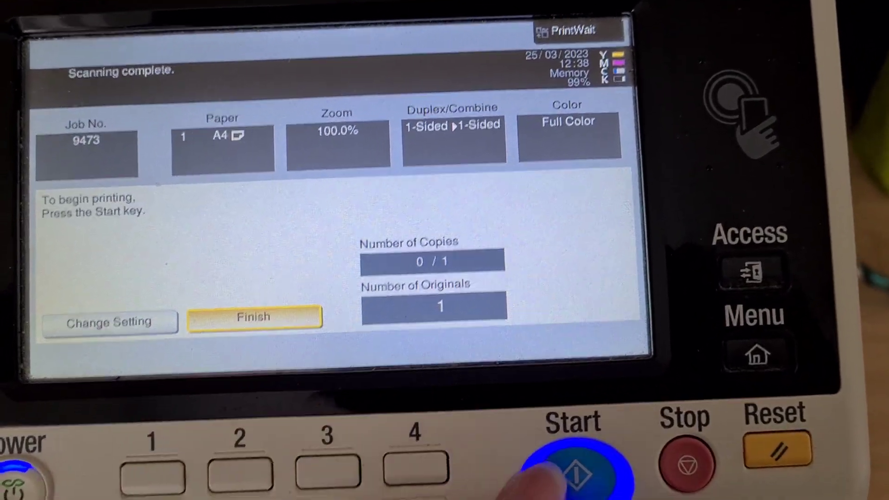
click(573, 473)
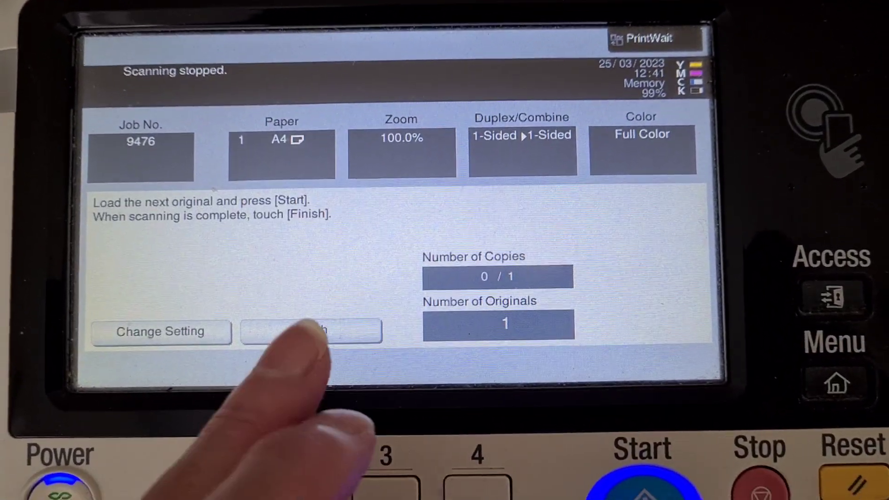
Step: Finish scanning so job 9476 prints, then set the next copy to 2 sets
click(313, 332)
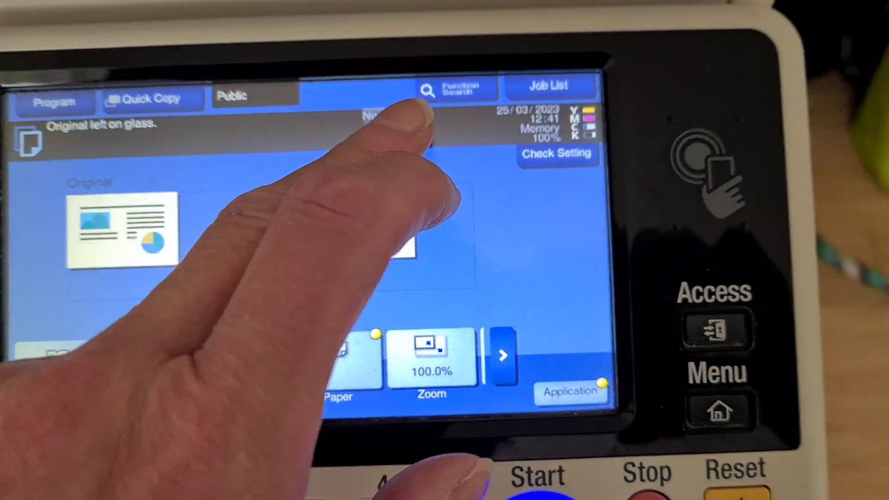
click(381, 203)
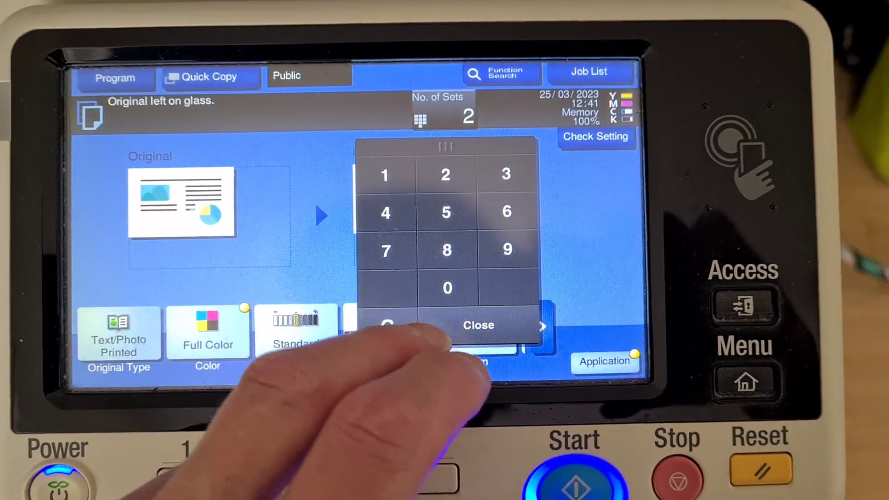
click(460, 324)
click(588, 359)
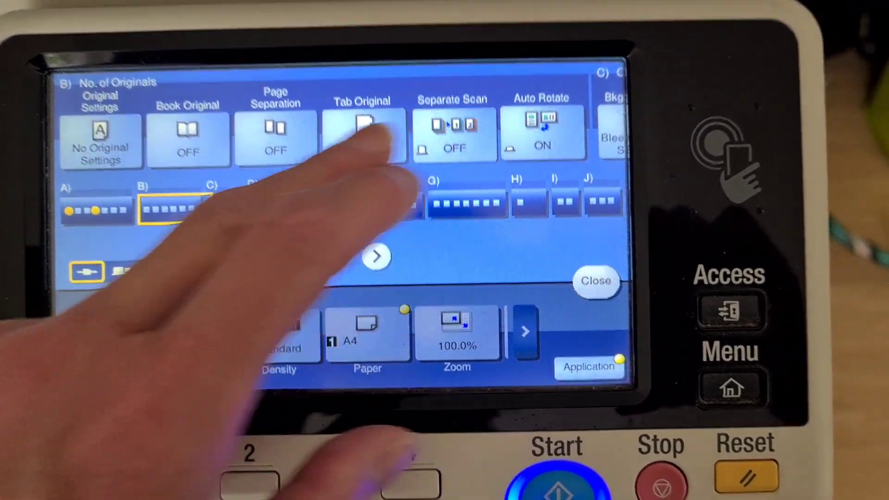
drag(367, 135, 230, 139)
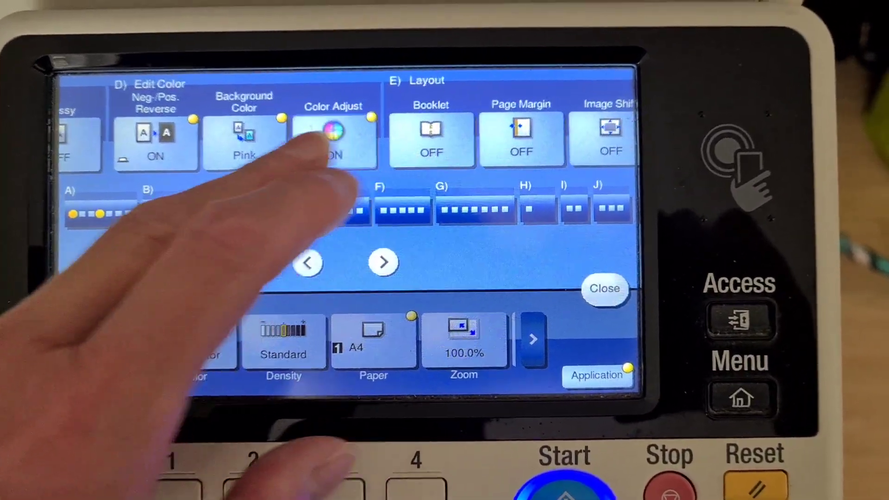
drag(327, 140, 140, 159)
Step: Switch Mirror Image ON, then start scanning the 2-set job 9477
click(521, 139)
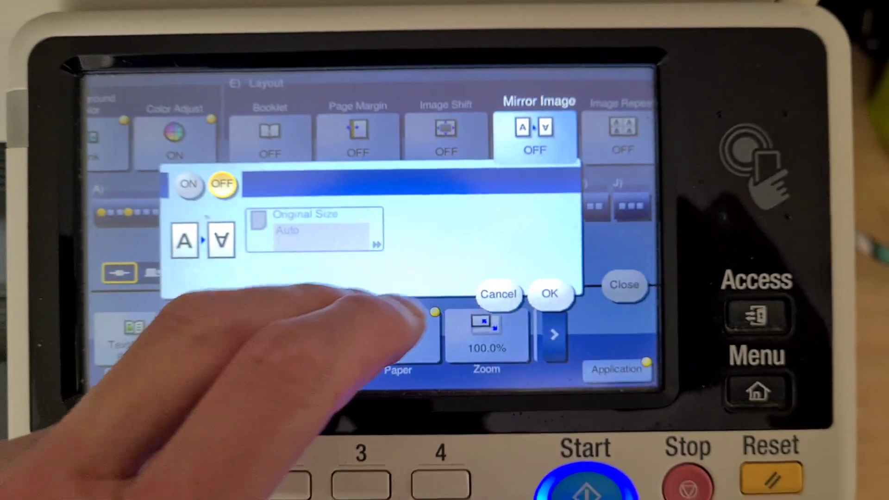
click(180, 184)
click(544, 294)
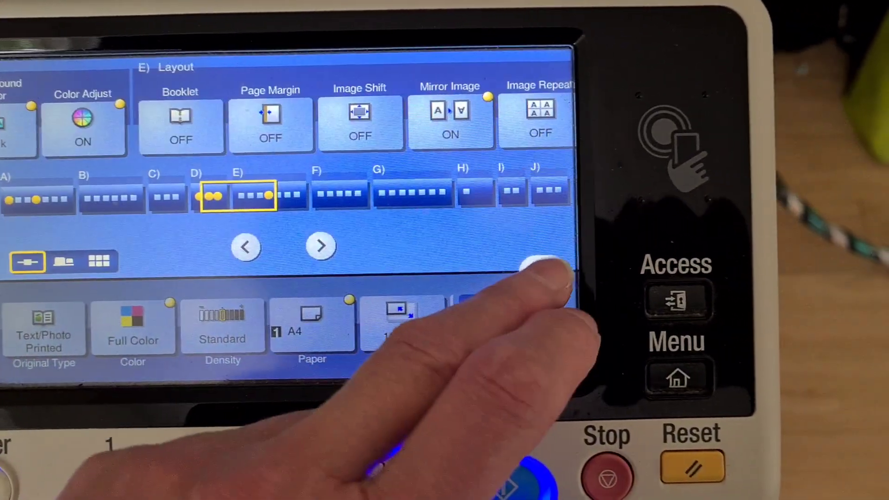
click(620, 285)
click(558, 458)
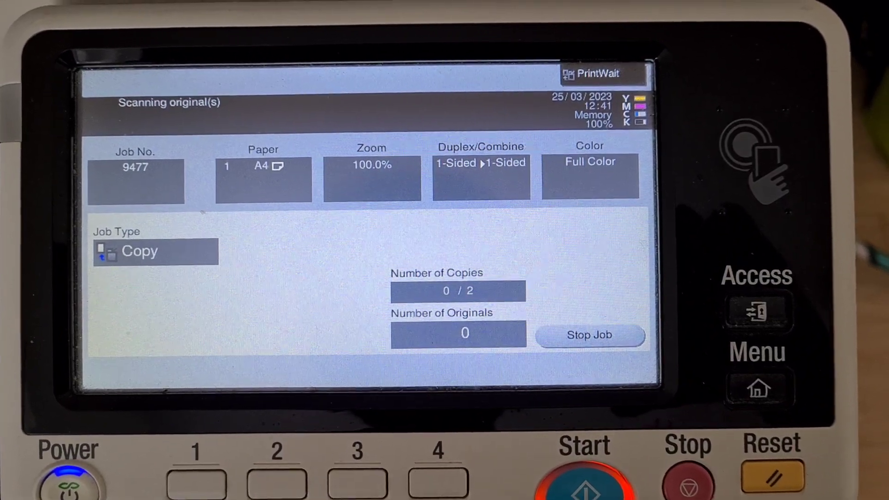
Step: Finish job 9477 with one original and print its 2 full-colour copies
click(292, 338)
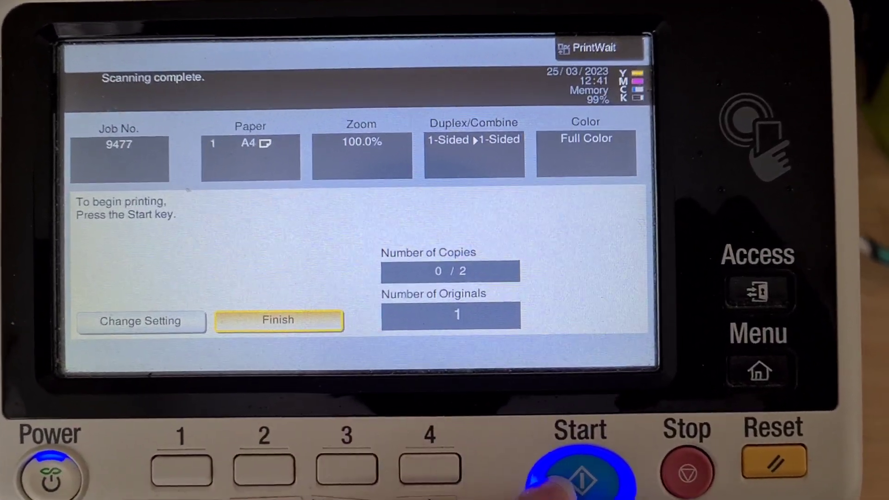
click(576, 479)
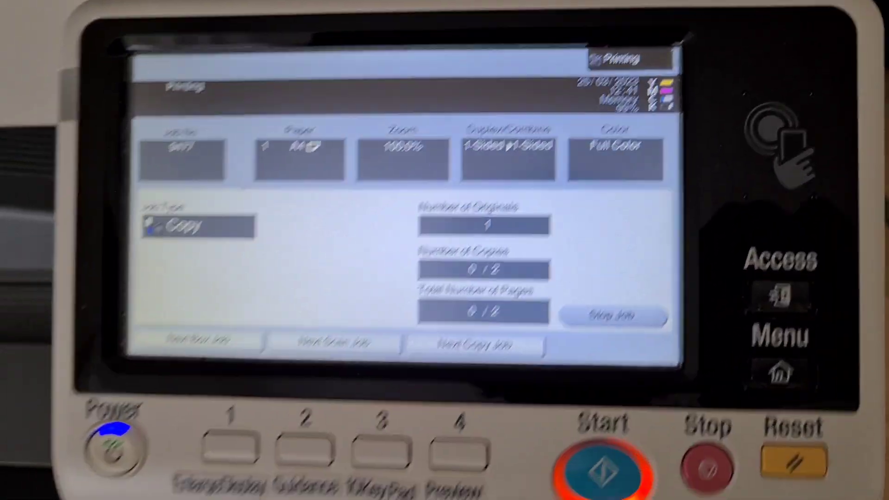